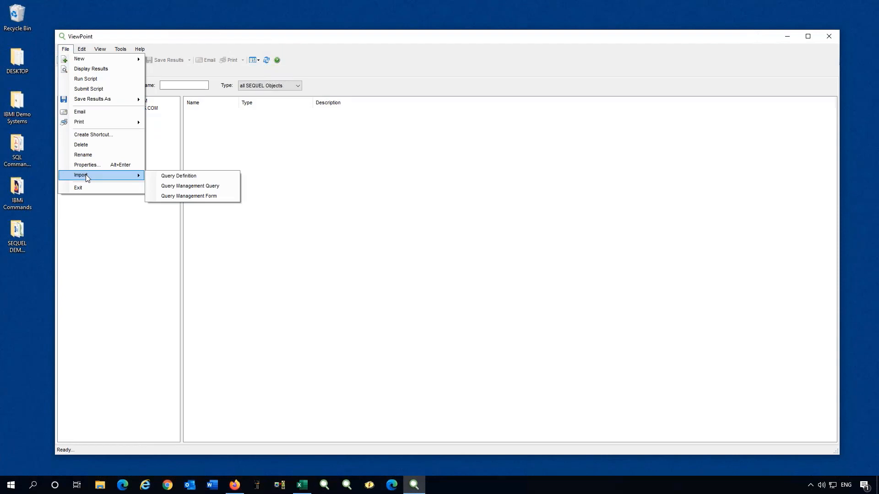
Step: Import the SALES query definition from the QRYLIB library as a view, keeping database *LOCALSYS and syntax *SERVER
click(176, 179)
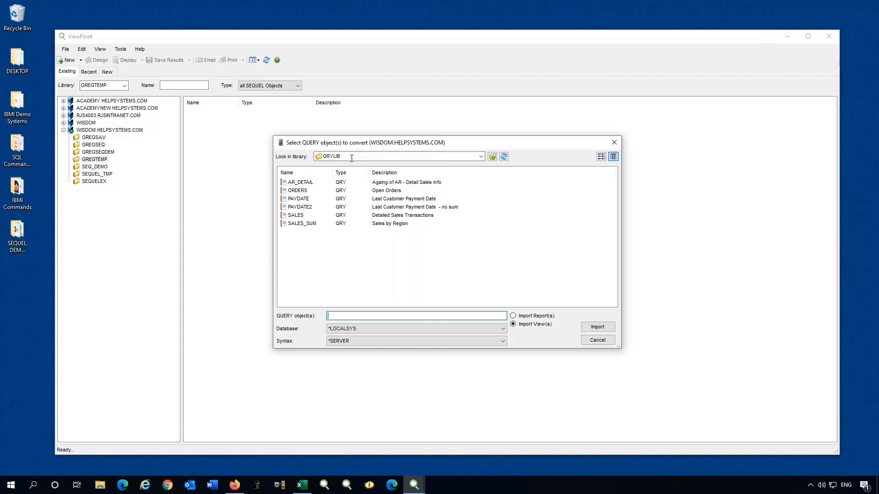
click(293, 216)
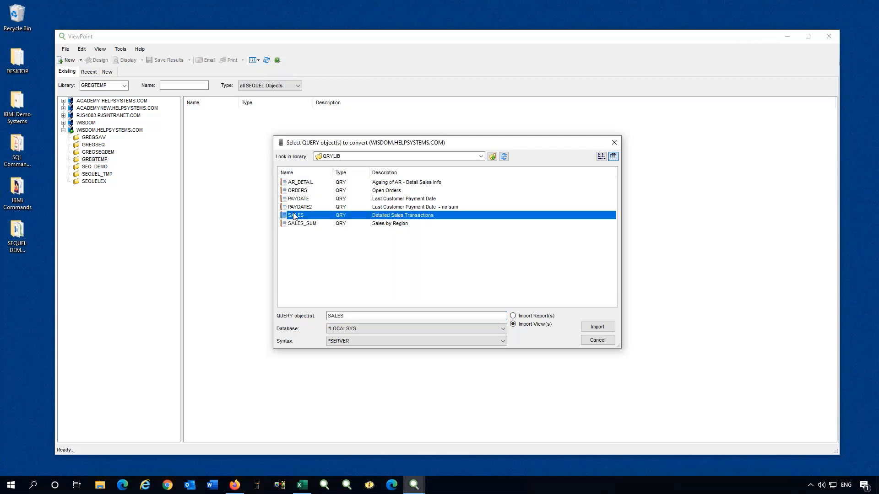
shift+click(294, 224)
shift+click(294, 184)
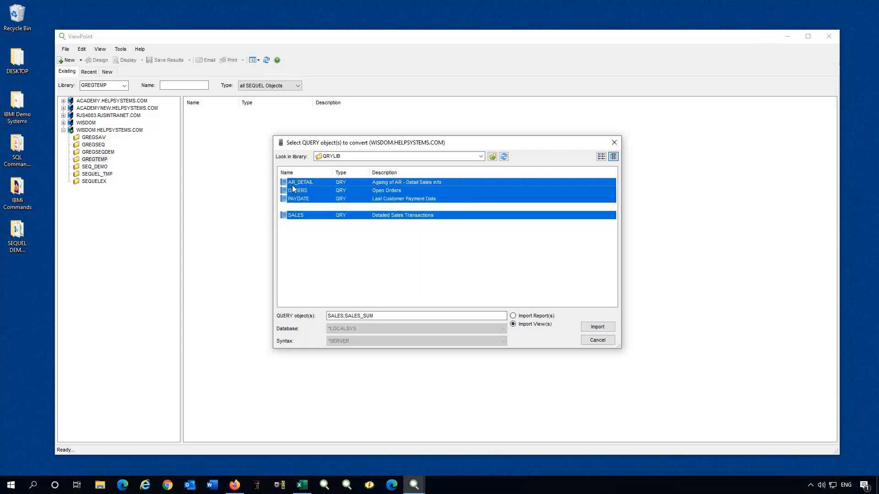
click(295, 218)
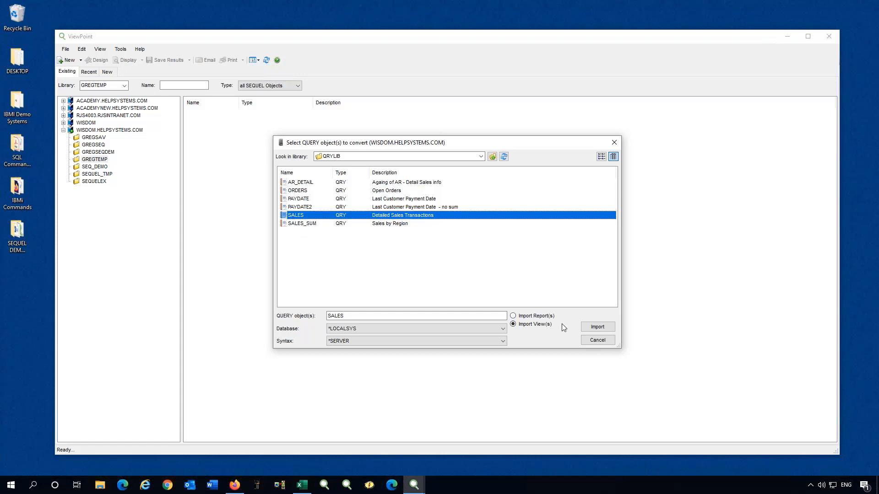
click(597, 328)
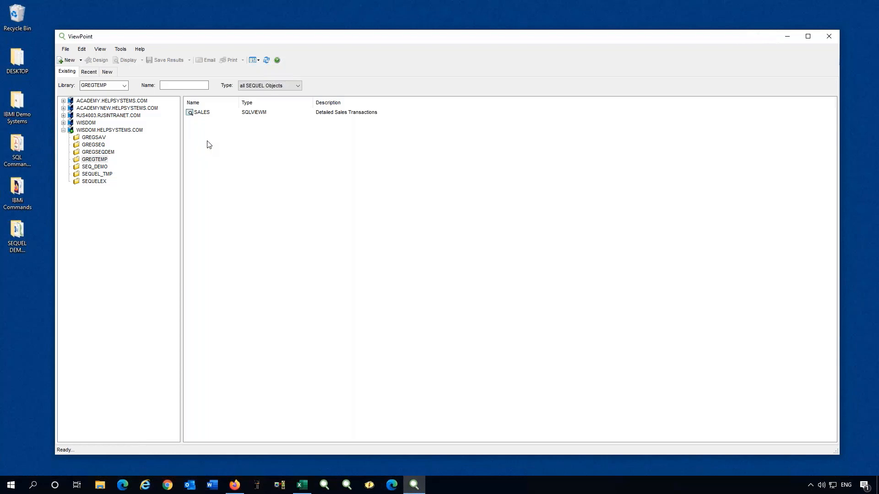
Step: Display the results of the imported SALES view and select a range of Std Cost values to total them
click(192, 116)
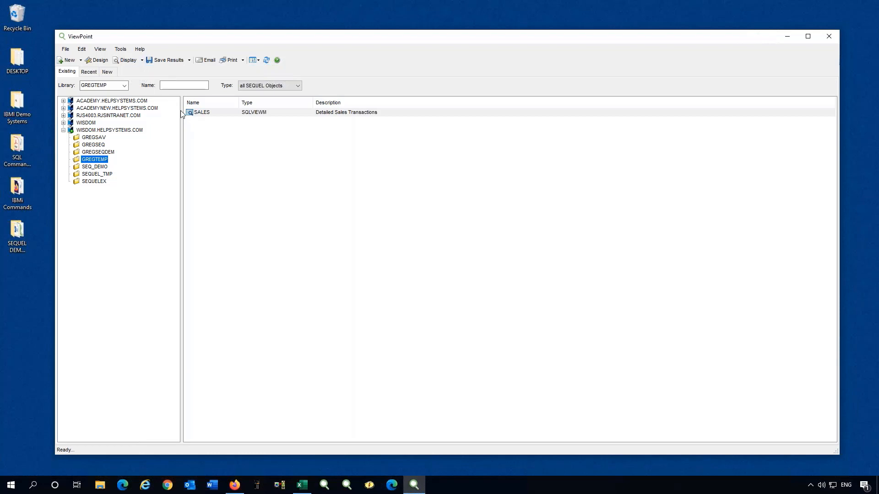
click(189, 114)
double_click(189, 114)
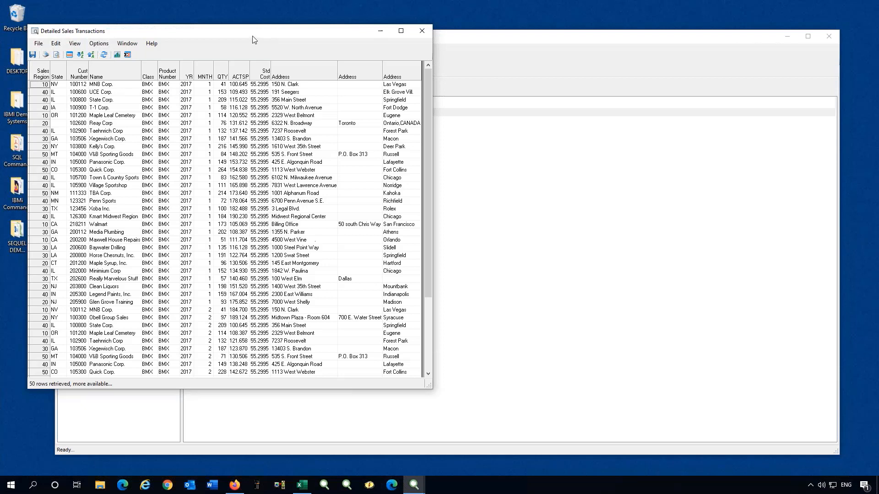
drag(252, 35, 270, 45)
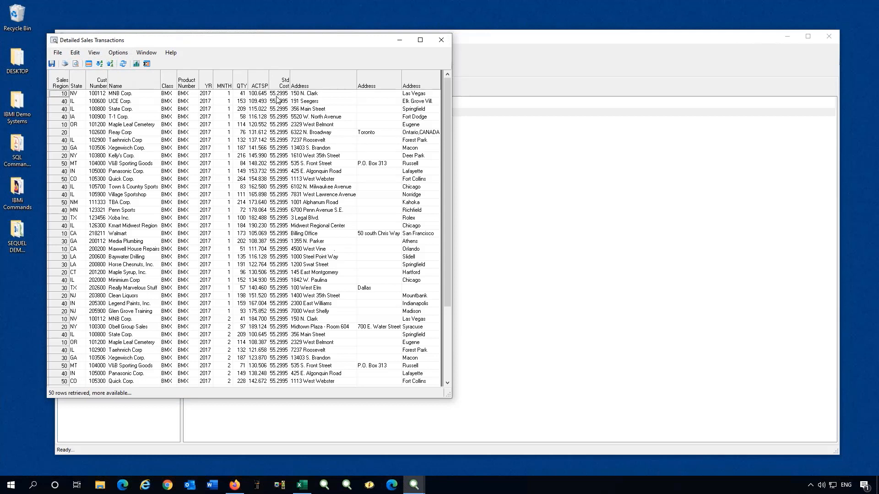
drag(278, 94, 283, 328)
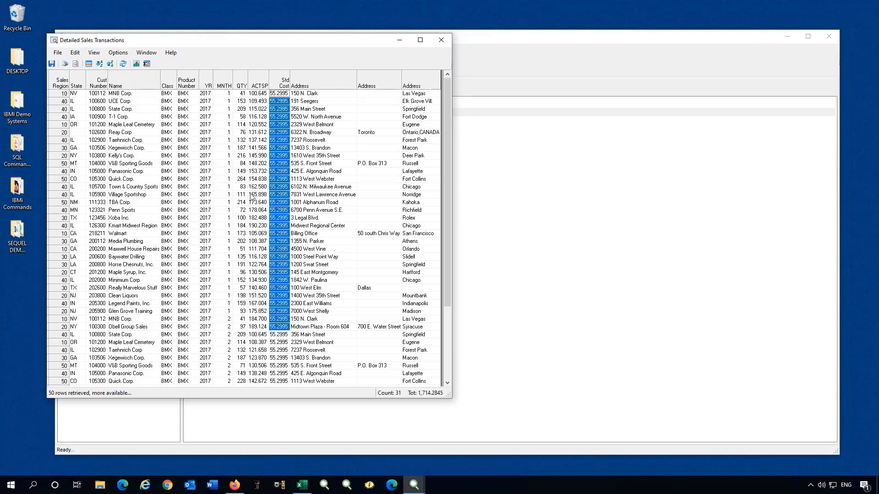
Step: Graph a range of ACTSP values as a 3-D pie labelled with values, and close the graph and the results
drag(252, 98, 255, 324)
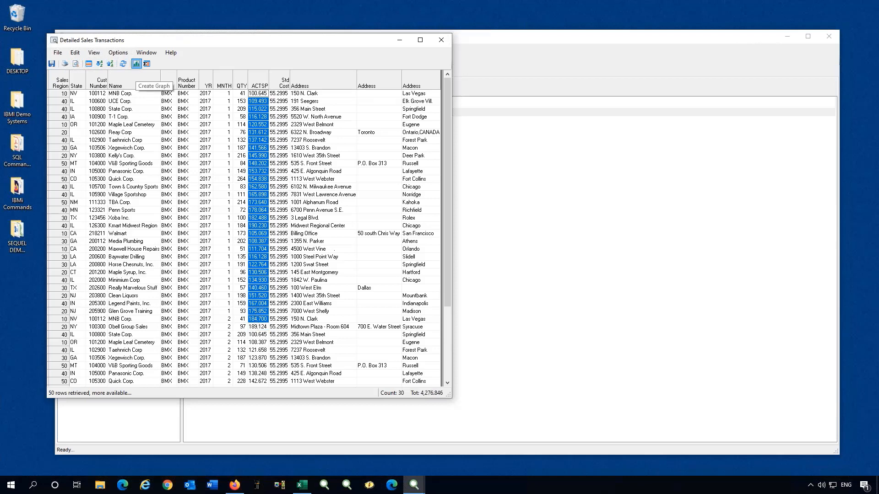
click(136, 64)
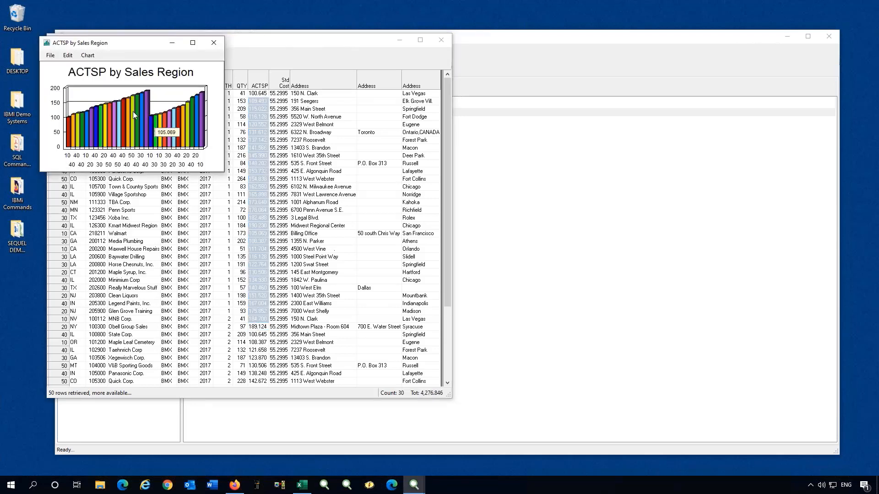
click(89, 57)
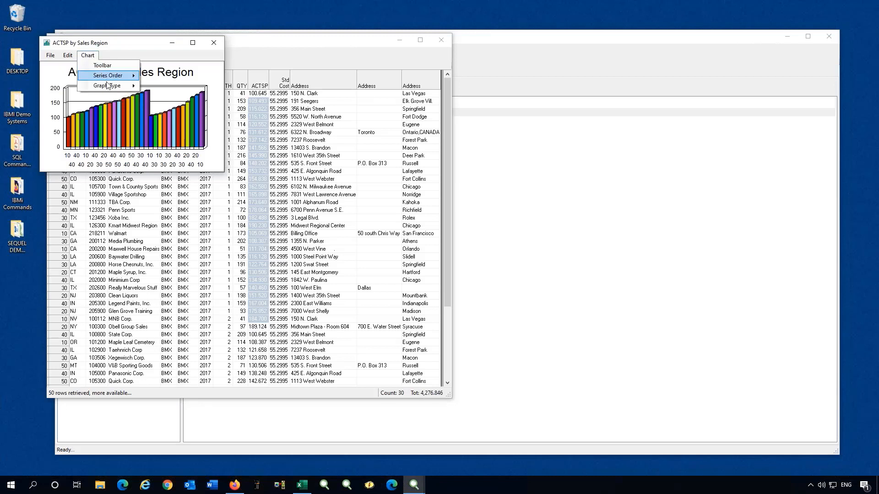
mouse_move(125, 86)
mouse_move(173, 97)
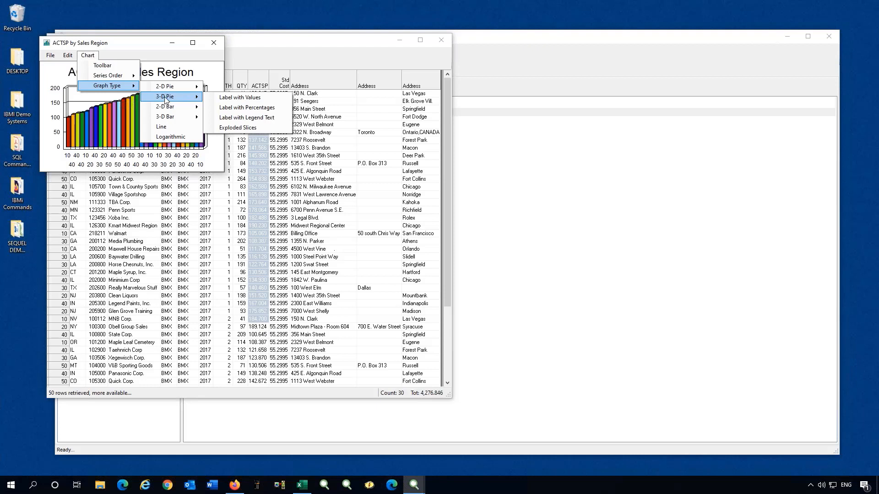
click(237, 98)
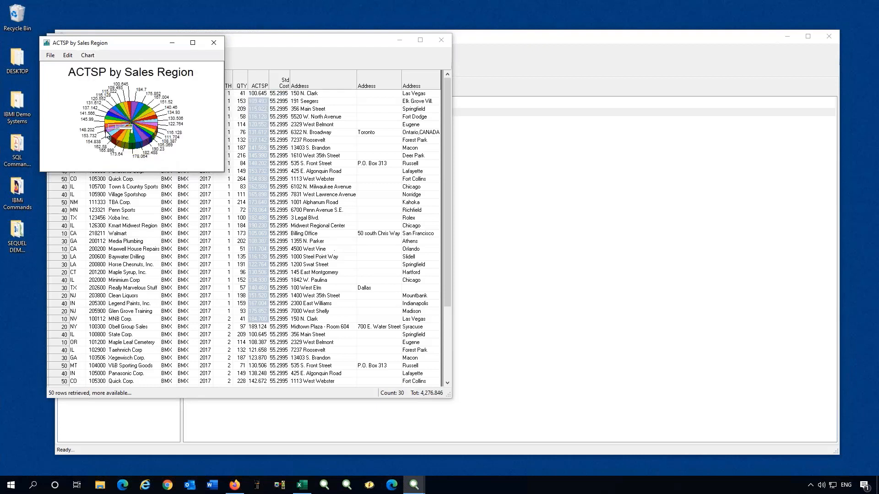
mouse_move(124, 138)
click(213, 45)
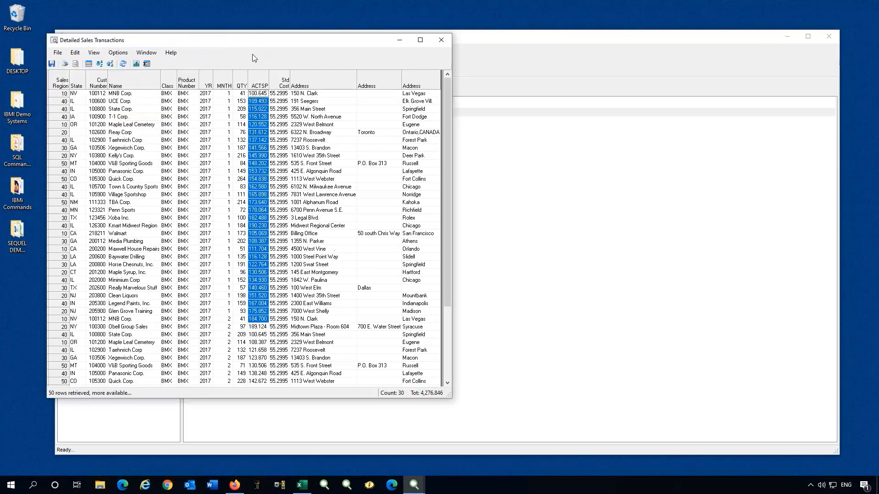
click(259, 156)
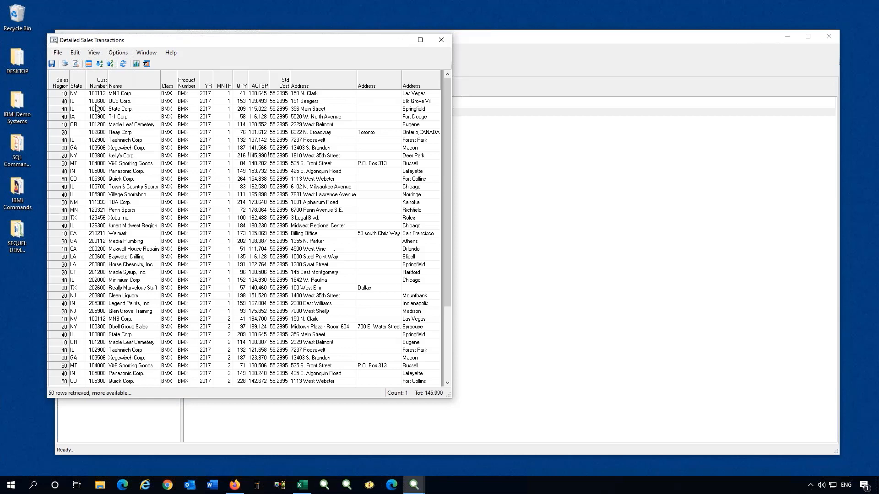
click(442, 41)
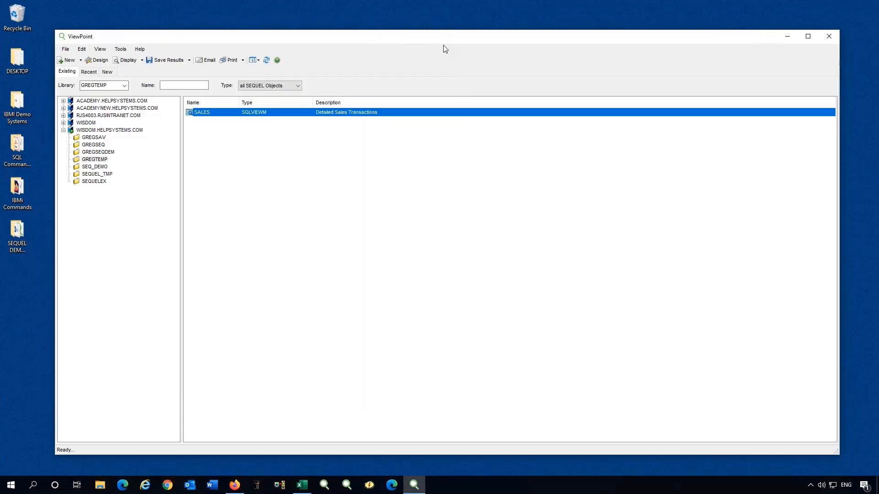
Step: Open the SALES view in design and add the record selection condition T01.CUSNO=&CUSNO using the saleshist customer field
right_click(208, 113)
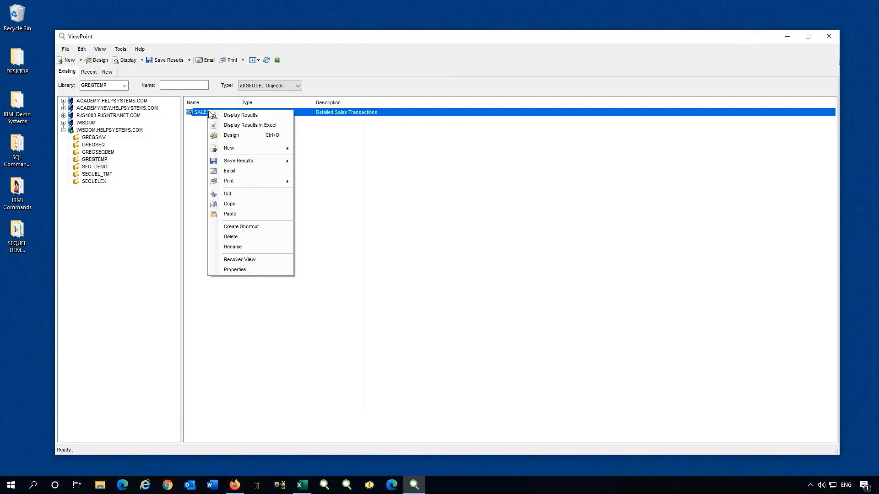
click(228, 138)
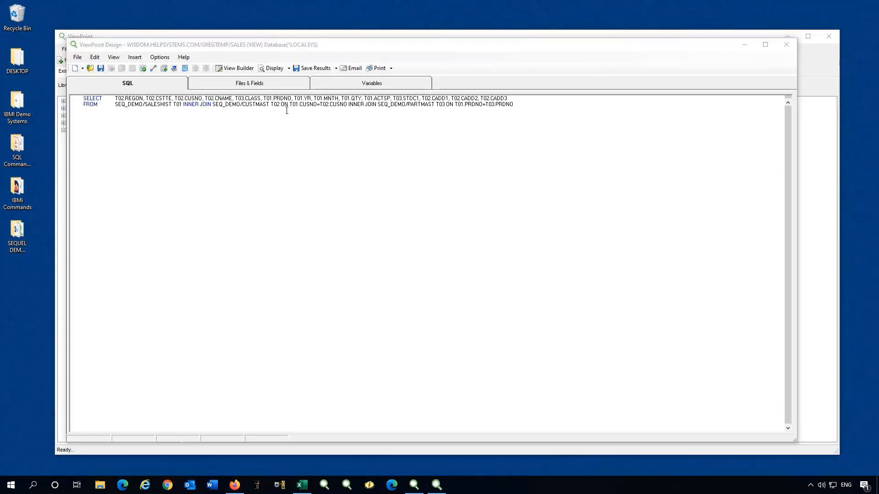
click(251, 85)
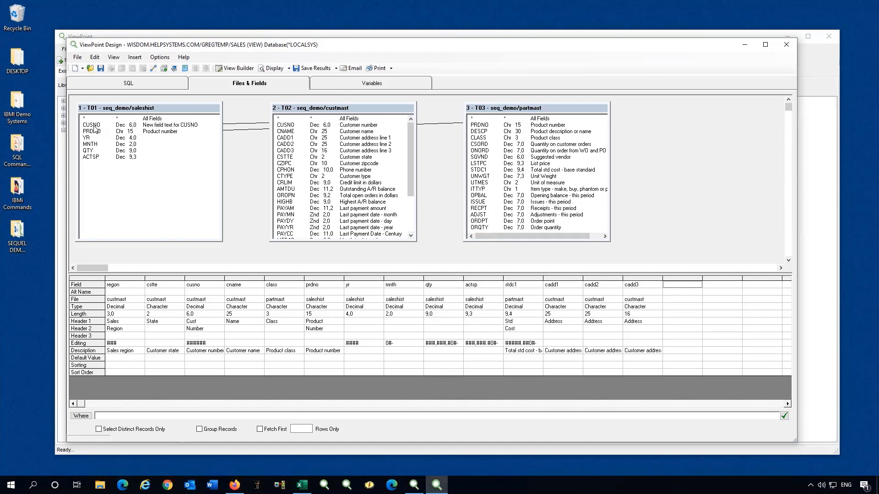
drag(94, 127, 112, 416)
text(=&CUSNO)
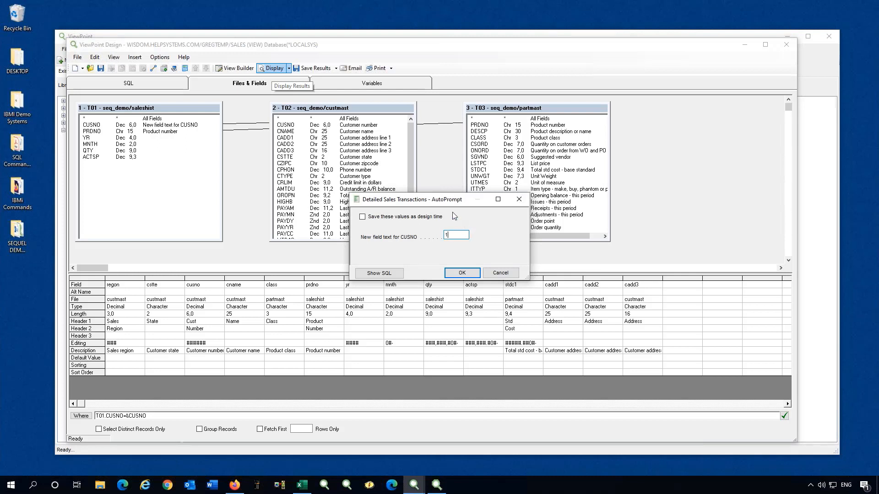
Step: Run the SALES view for one customer by entering the customer number at the prompt, and close the results
text(00600)
key(Return)
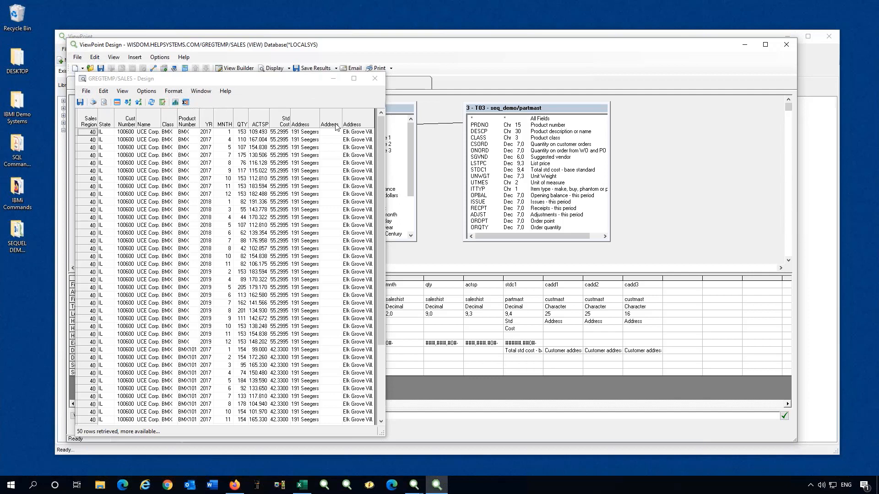
click(374, 78)
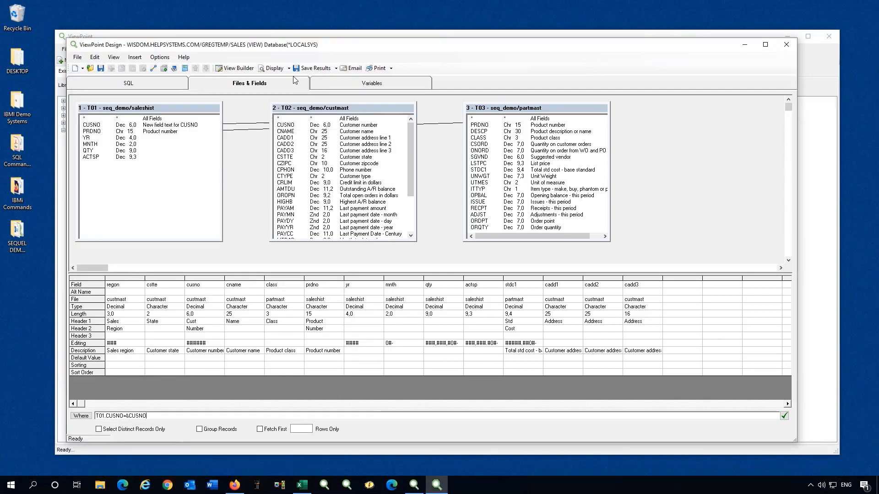
Step: Rerun the SALES view with a different customer number at the prompt, and close the results
click(274, 68)
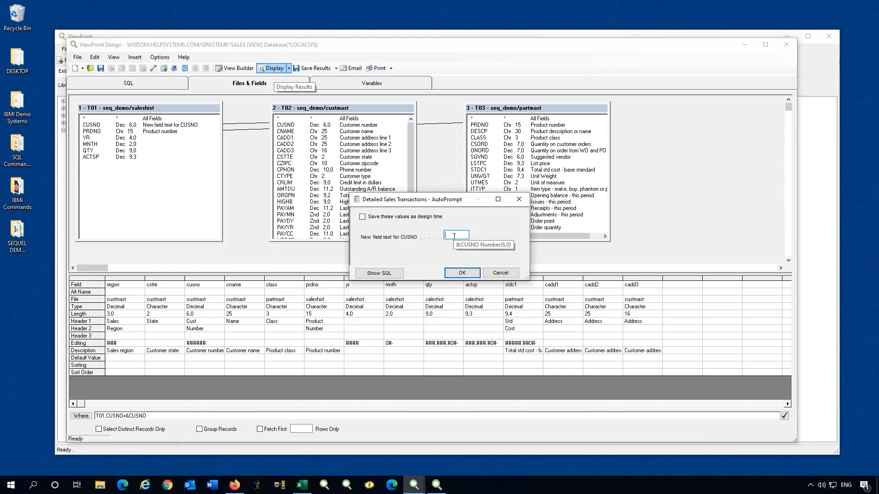
text(100112)
key(Return)
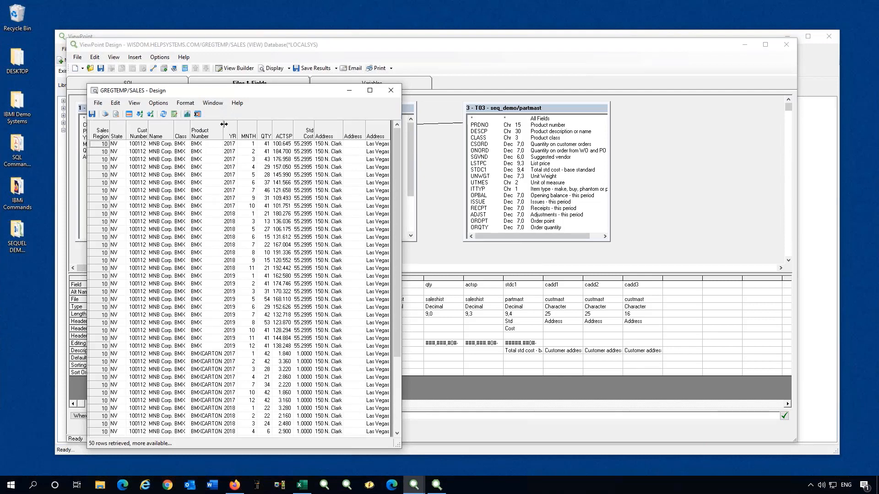
click(391, 92)
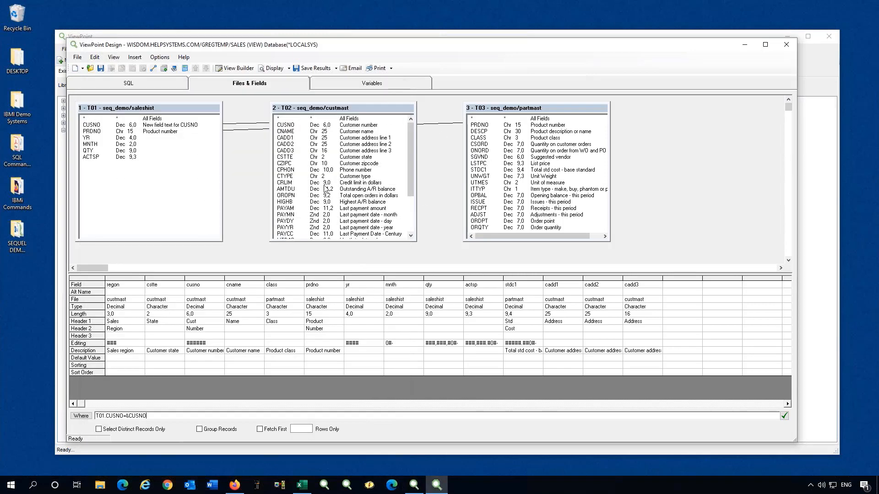